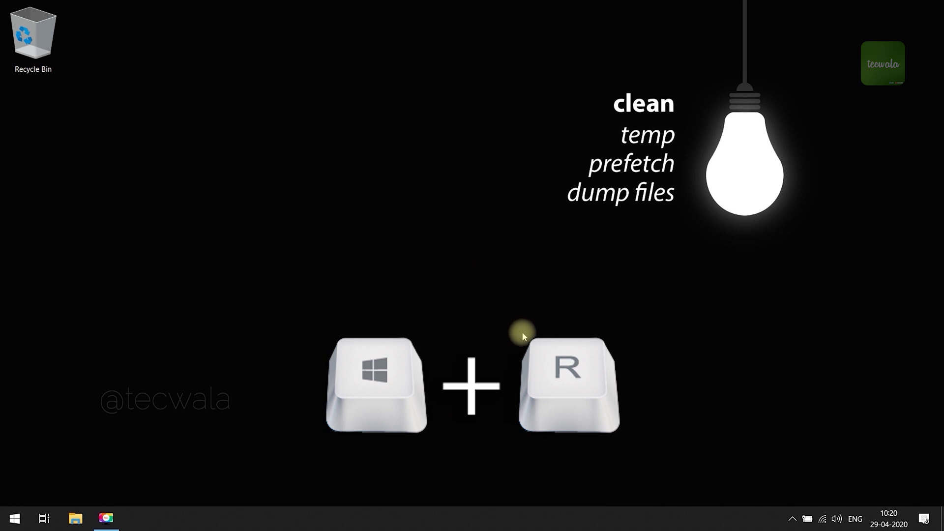
Step: Start Command Prompt by running cmd from the Win+R Run box
{"action": "key", "text": "super+r"}
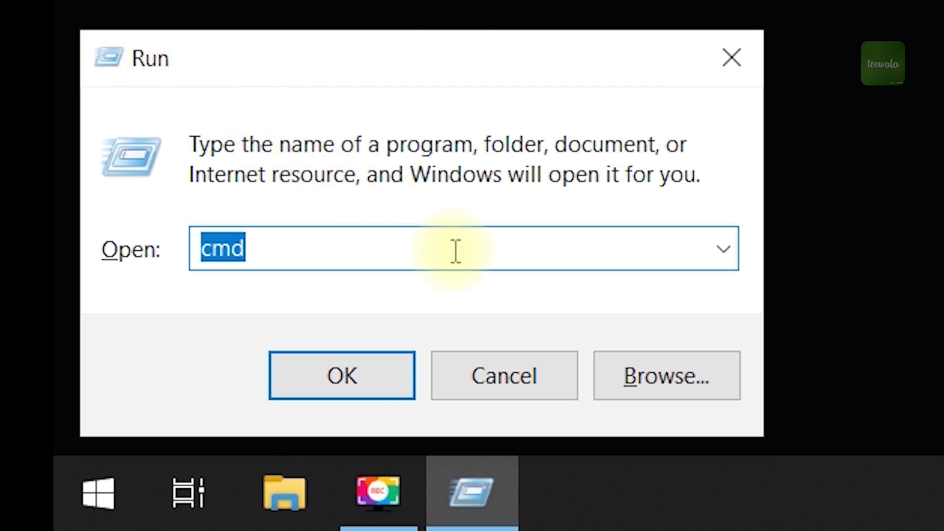
{"action": "left_click", "coordinate": [307, 249]}
{"action": "left_click_drag", "start_coordinate": [305, 249], "coordinate": [167, 257]}
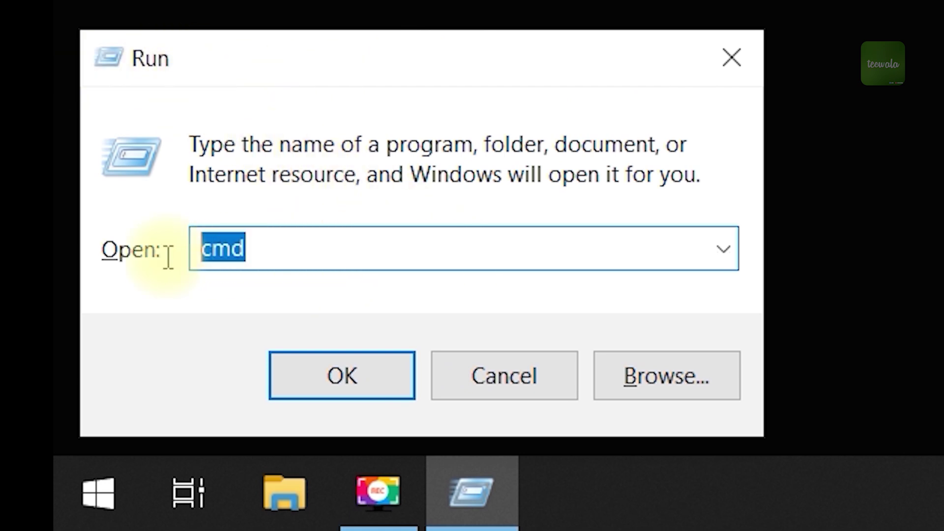
{"action": "type", "text": "cmd"}
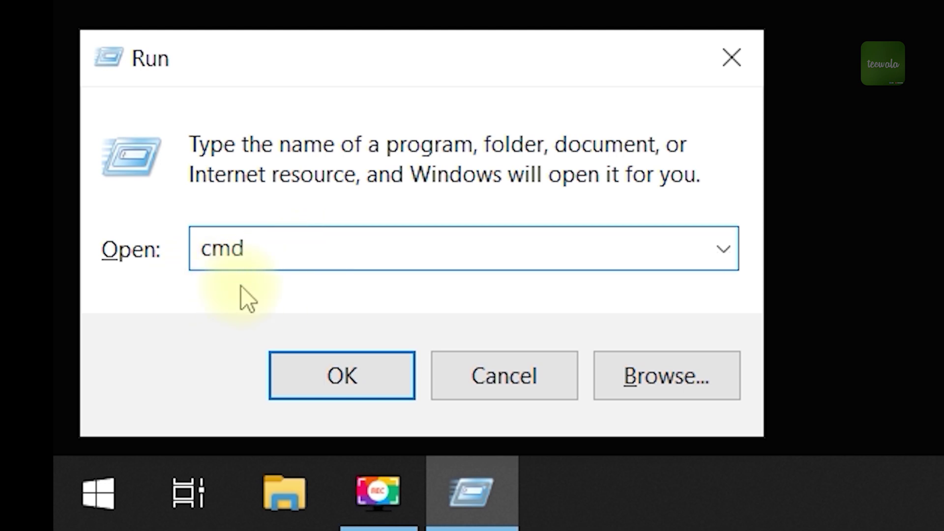
{"action": "left_click", "coordinate": [358, 373]}
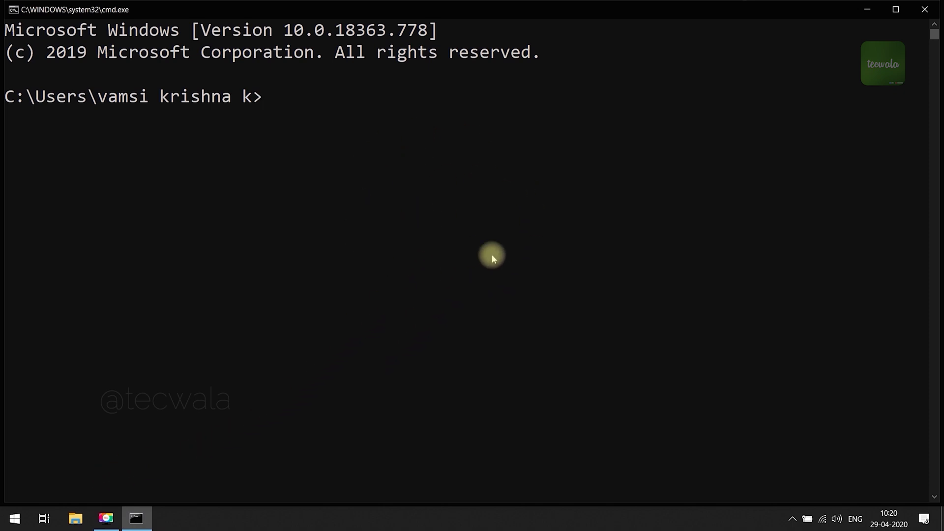
Step: Enter and run the systeminfo command in the console window
{"action": "left_click", "coordinate": [268, 102]}
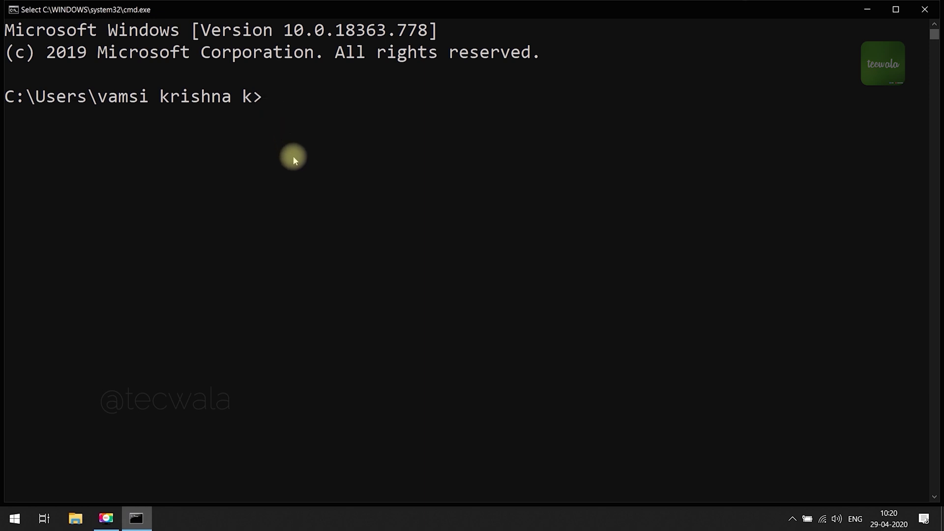
{"action": "type", "text": "syst"}
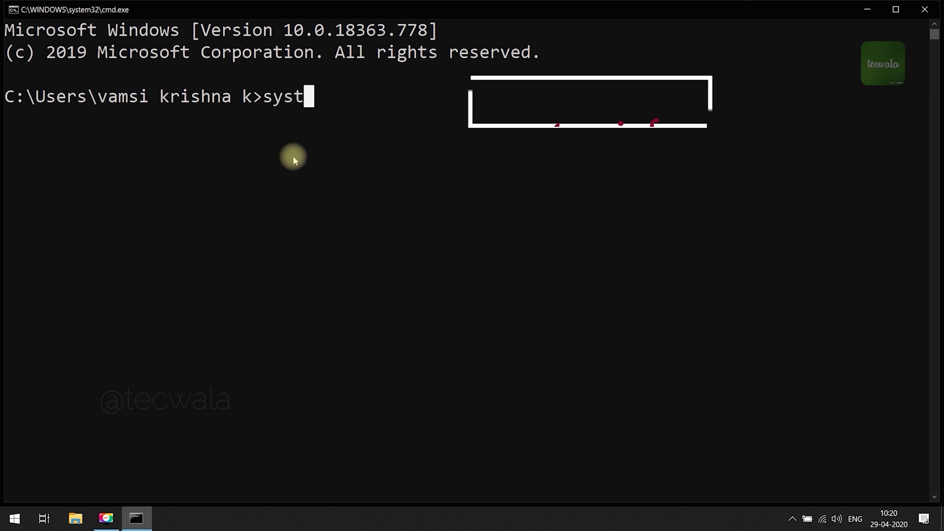
{"action": "type", "text": "e"}
{"action": "type", "text": "min"}
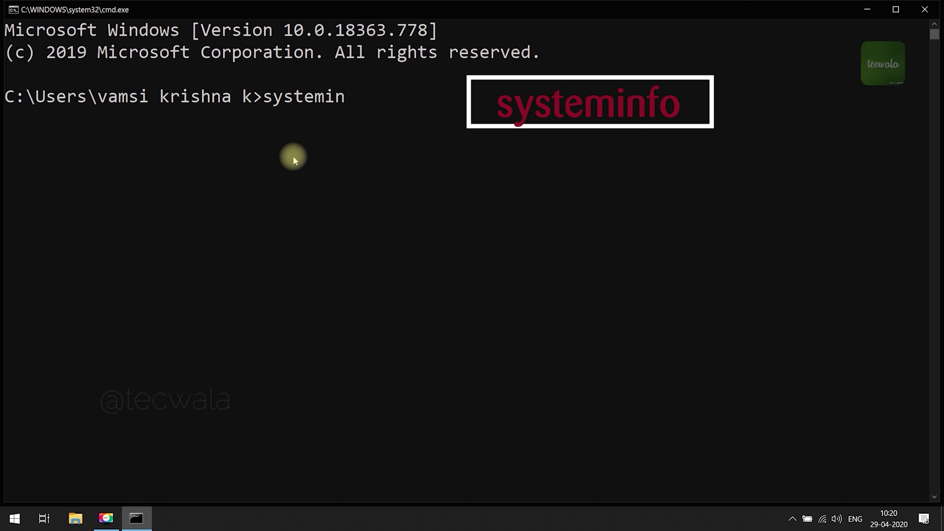
{"action": "type", "text": "fo"}
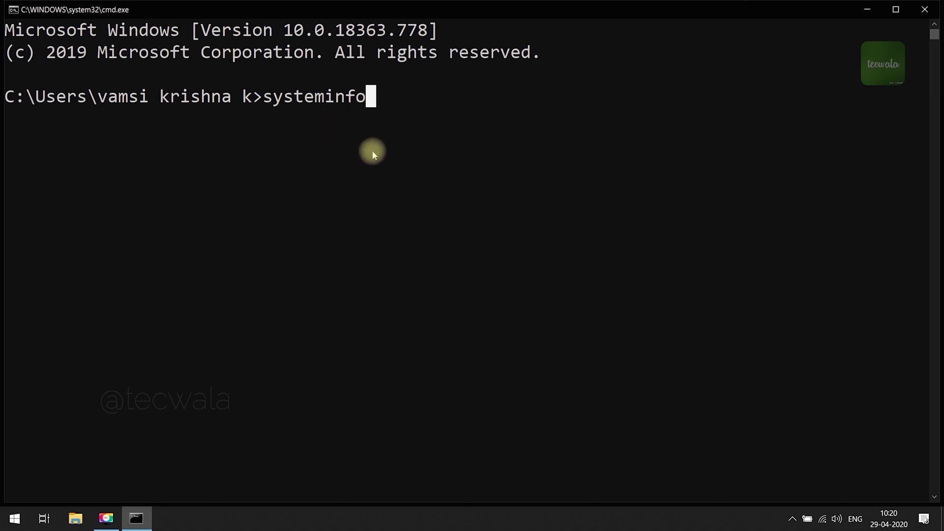
{"action": "key", "text": "Return"}
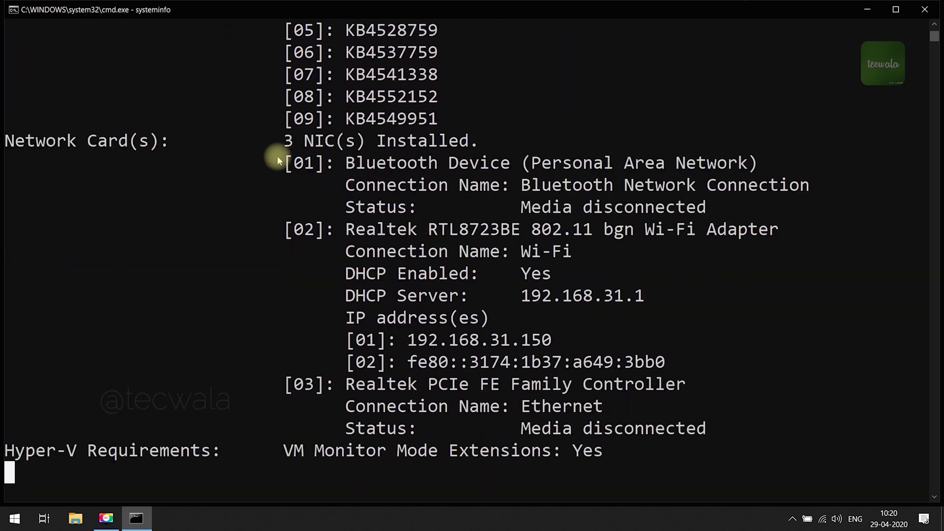
{"action": "scroll", "coordinate": [305, 193], "scroll_direction": "up", "scroll_amount": 7}
{"action": "scroll", "coordinate": [306, 199], "scroll_direction": "up", "scroll_amount": 3}
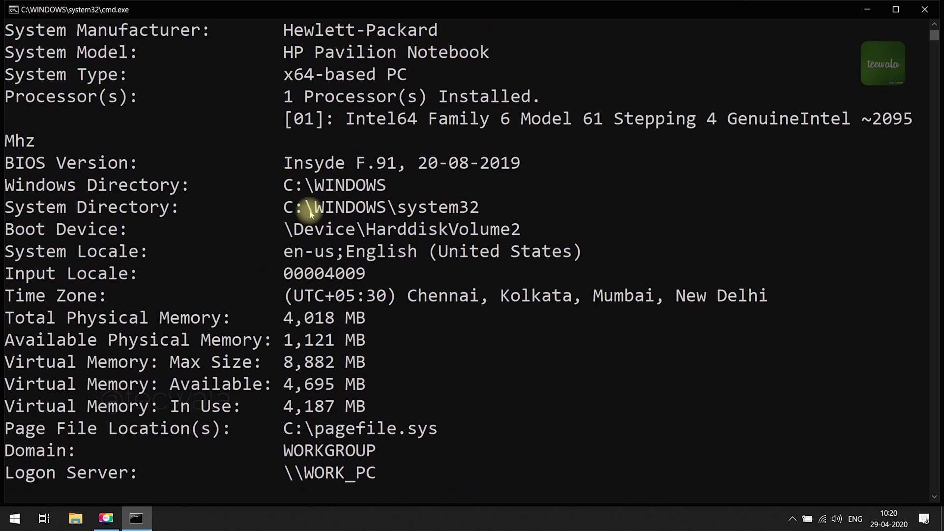
{"action": "scroll", "coordinate": [310, 210], "scroll_direction": "up", "scroll_amount": 3}
{"action": "scroll", "coordinate": [309, 210], "scroll_direction": "up", "scroll_amount": 3}
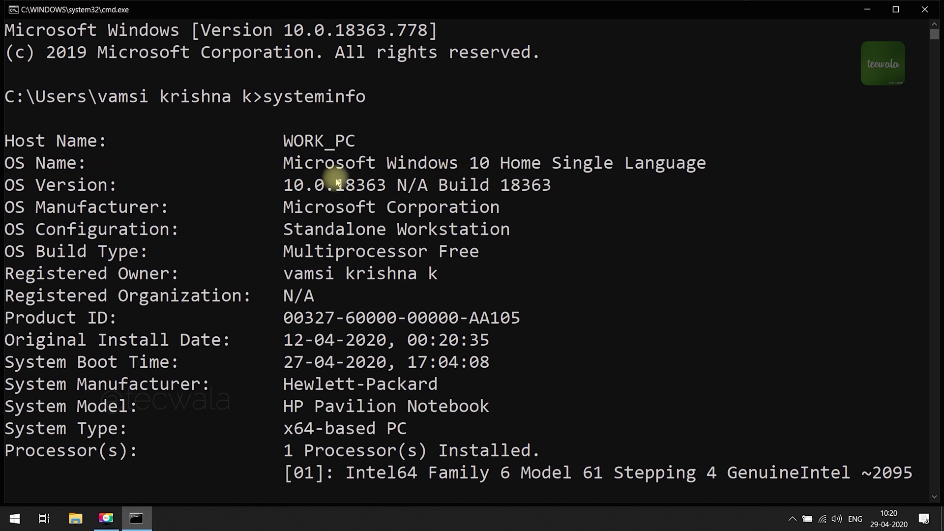
{"action": "scroll", "coordinate": [366, 241], "scroll_direction": "down", "scroll_amount": 2}
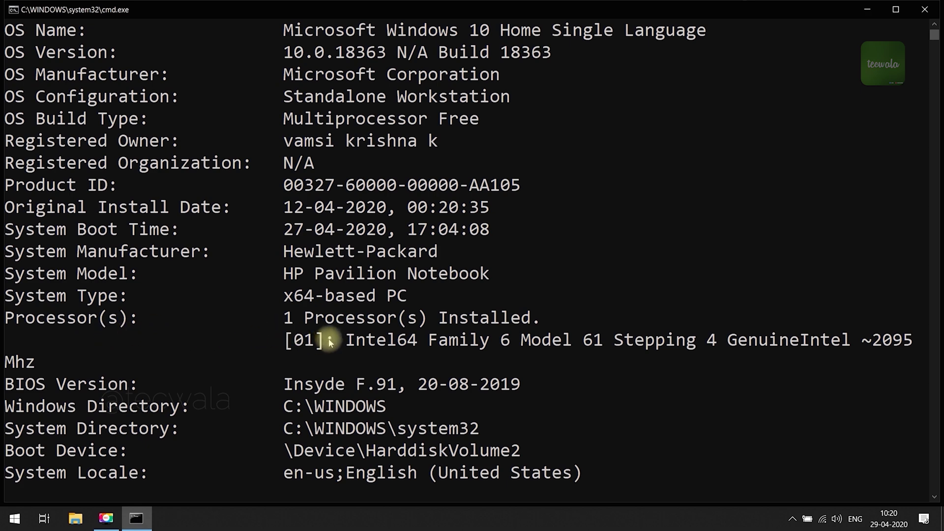
{"action": "scroll", "coordinate": [328, 341], "scroll_direction": "down", "scroll_amount": 1}
{"action": "scroll", "coordinate": [334, 344], "scroll_direction": "down", "scroll_amount": 1}
{"action": "scroll", "coordinate": [331, 342], "scroll_direction": "down", "scroll_amount": 1}
{"action": "scroll", "coordinate": [332, 339], "scroll_direction": "down", "scroll_amount": 1}
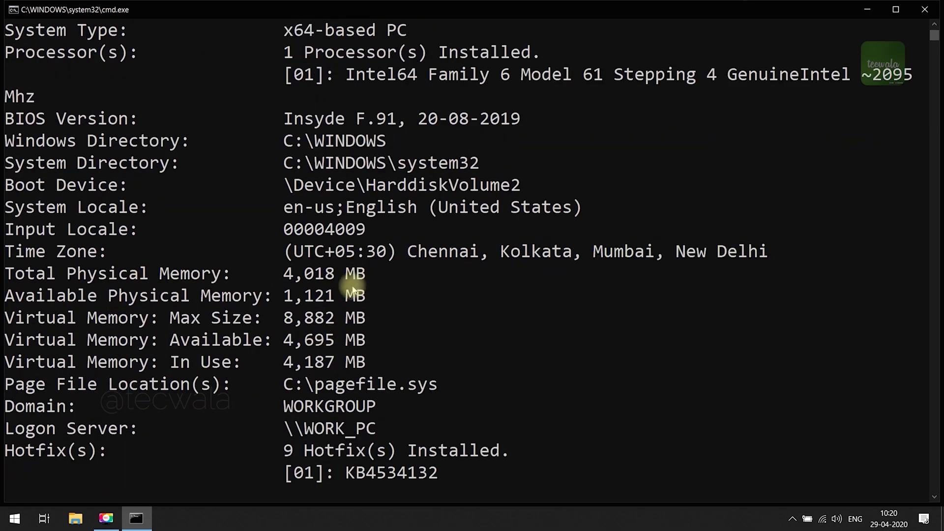
{"action": "scroll", "coordinate": [232, 321], "scroll_direction": "down", "scroll_amount": 1}
{"action": "scroll", "coordinate": [232, 321], "scroll_direction": "down", "scroll_amount": 2}
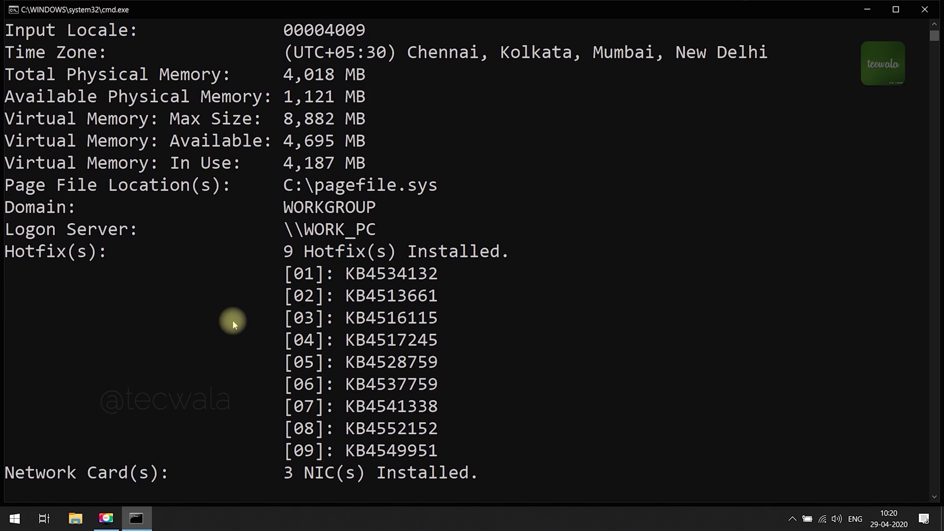
{"action": "scroll", "coordinate": [232, 319], "scroll_direction": "down", "scroll_amount": 3}
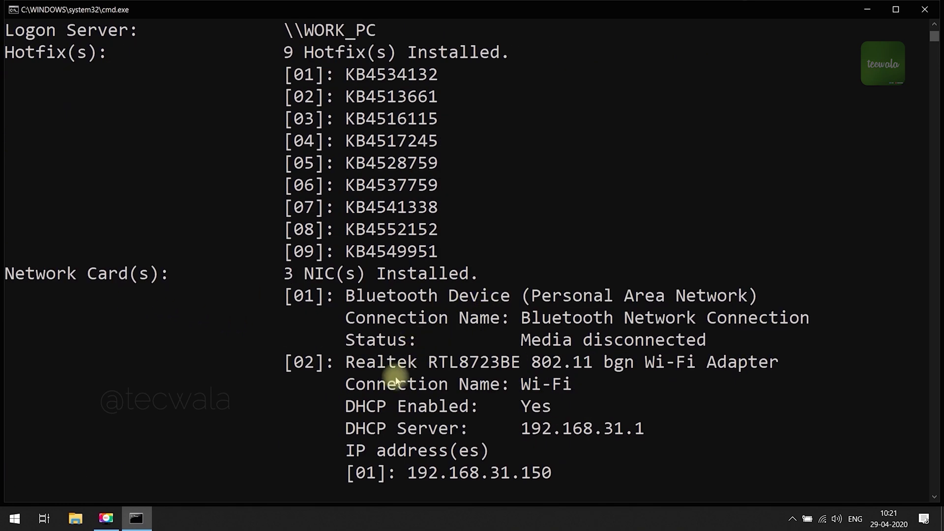
{"action": "scroll", "coordinate": [396, 380], "scroll_direction": "down", "scroll_amount": 2}
{"action": "scroll", "coordinate": [327, 384], "scroll_direction": "down", "scroll_amount": 2}
{"action": "scroll", "coordinate": [337, 369], "scroll_direction": "down", "scroll_amount": 1}
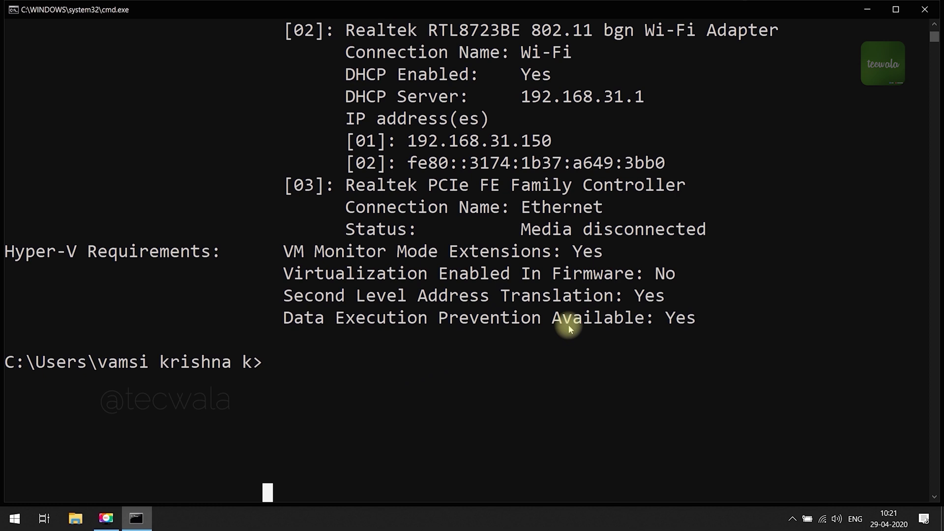
Step: Close the Command Prompt window after reviewing the systeminfo report
{"action": "left_click", "coordinate": [927, 9]}
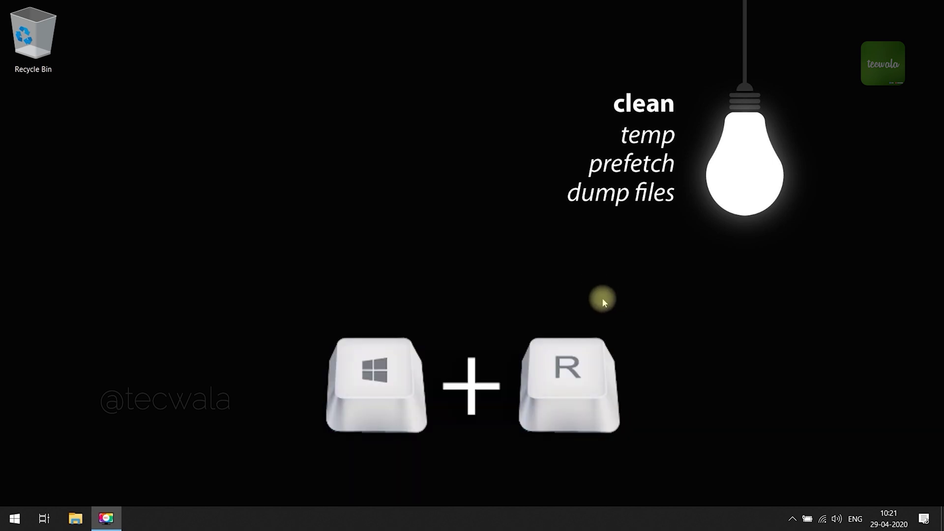
Step: Start the DirectX Diagnostic Tool by running dxdiag from the Win+R Run box
{"action": "key", "text": "super+r"}
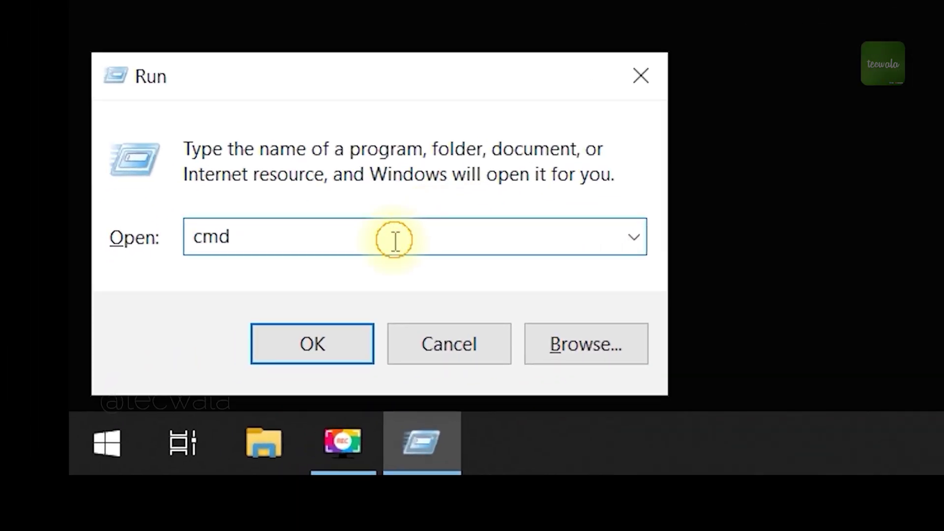
{"action": "left_click_drag", "start_coordinate": [203, 251], "coordinate": [186, 269]}
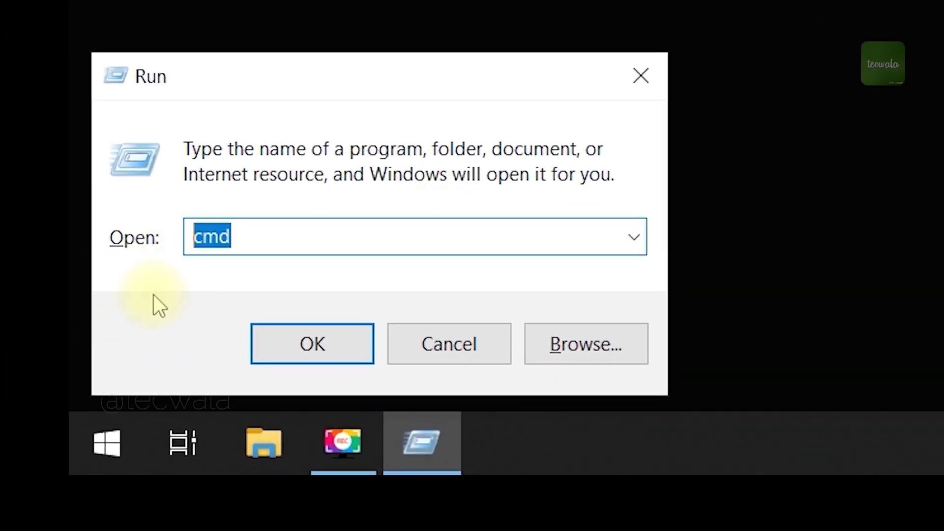
{"action": "type", "text": "dxdi"}
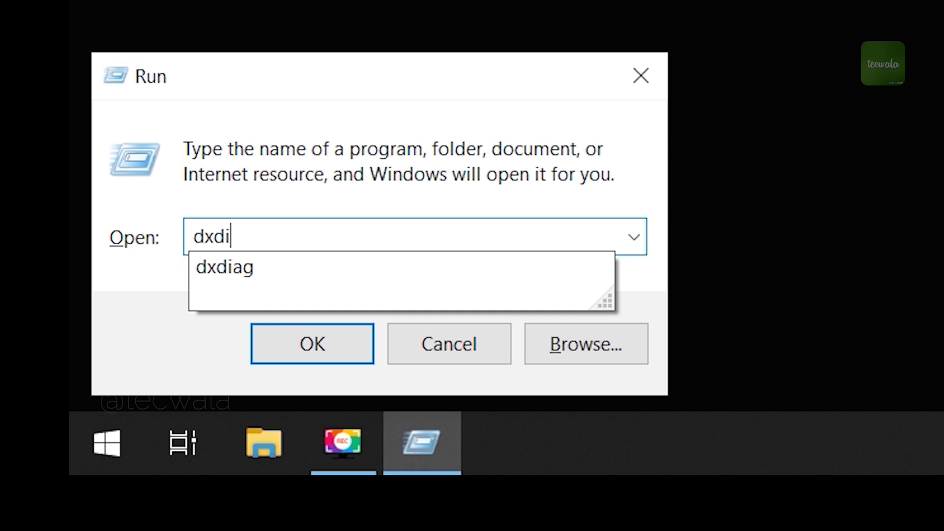
{"action": "type", "text": "ag"}
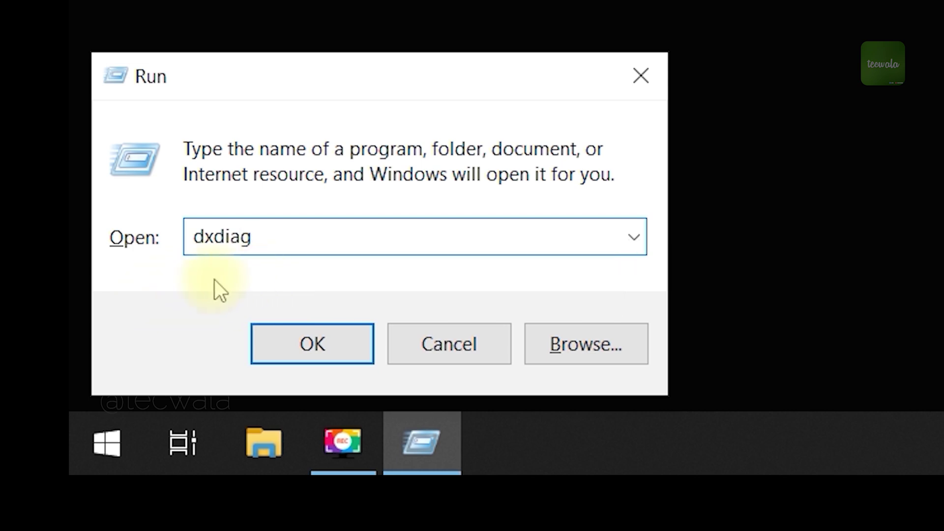
{"action": "left_click", "coordinate": [298, 350]}
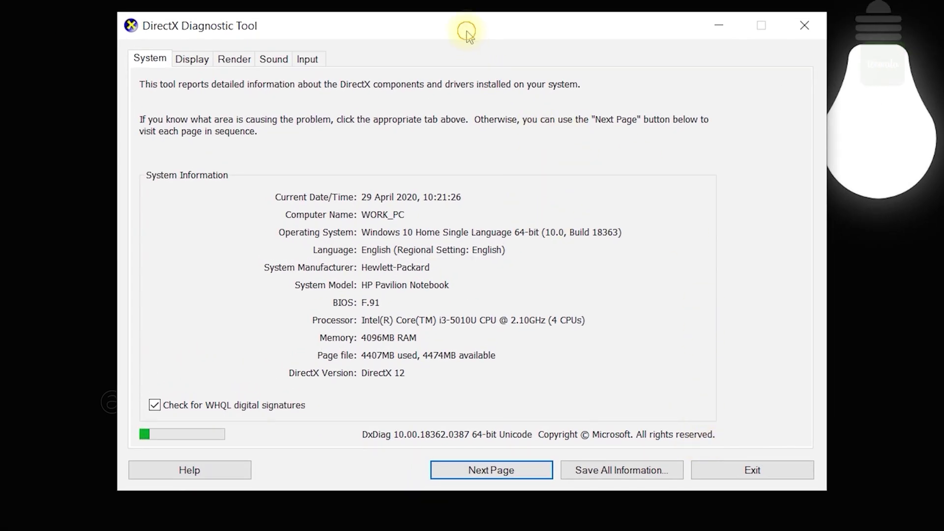
Step: Browse DxDiag's Display, Render, Sound and Input pages, return to System, and exit
{"action": "left_click_drag", "start_coordinate": [466, 33], "coordinate": [467, 18]}
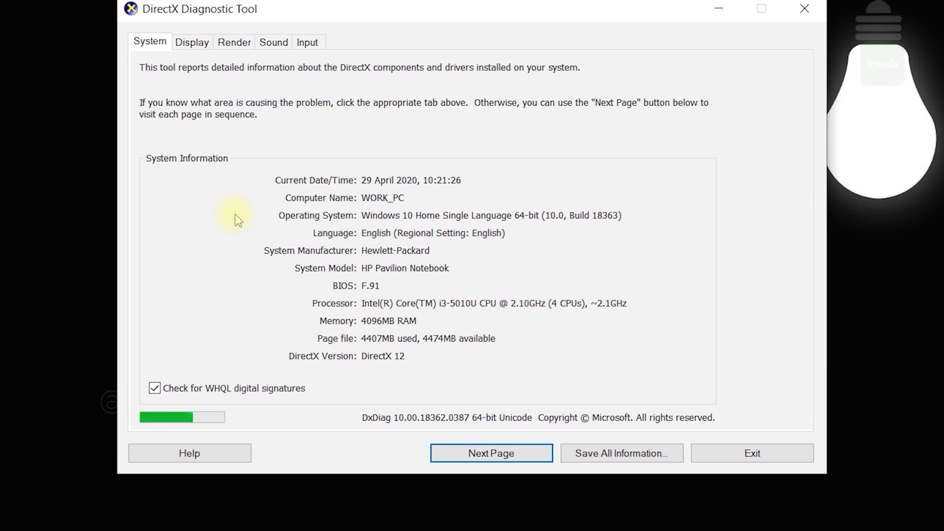
{"action": "left_click", "coordinate": [188, 49]}
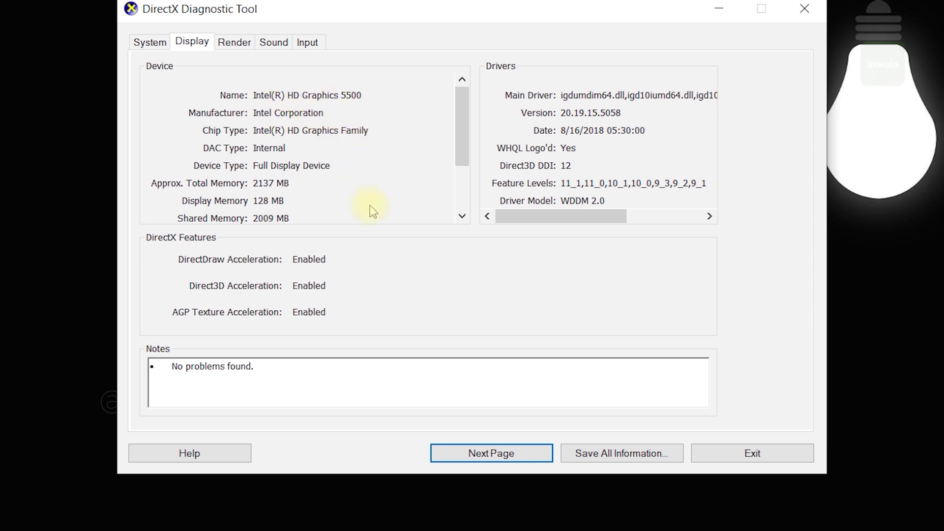
{"action": "left_click", "coordinate": [230, 47]}
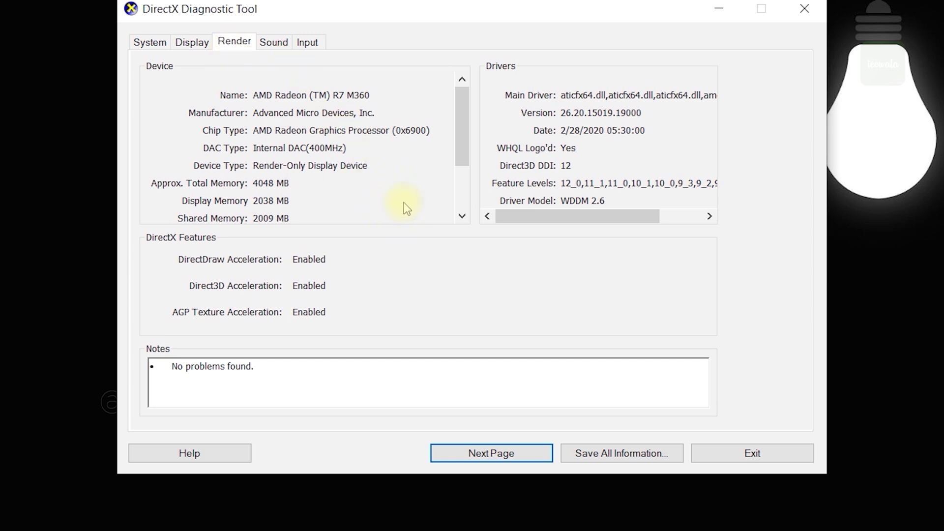
{"action": "left_click", "coordinate": [272, 47]}
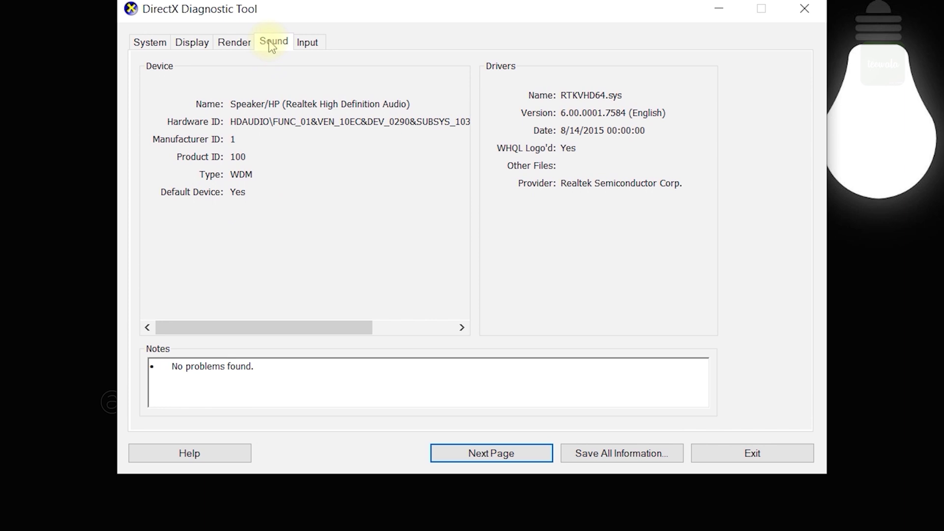
{"action": "left_click", "coordinate": [307, 43]}
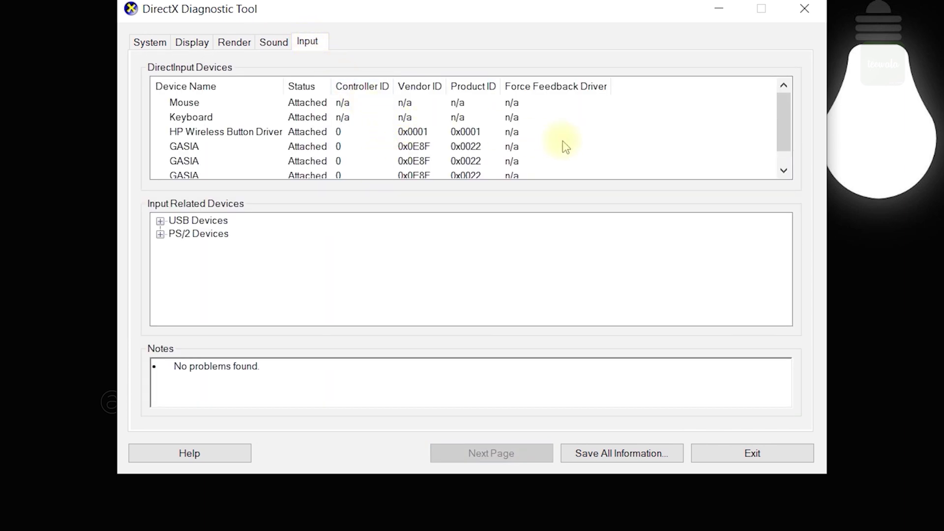
{"action": "scroll", "coordinate": [563, 141], "scroll_direction": "down", "scroll_amount": 1}
{"action": "scroll", "coordinate": [563, 141], "scroll_direction": "up", "scroll_amount": 1}
{"action": "left_click", "coordinate": [151, 43]}
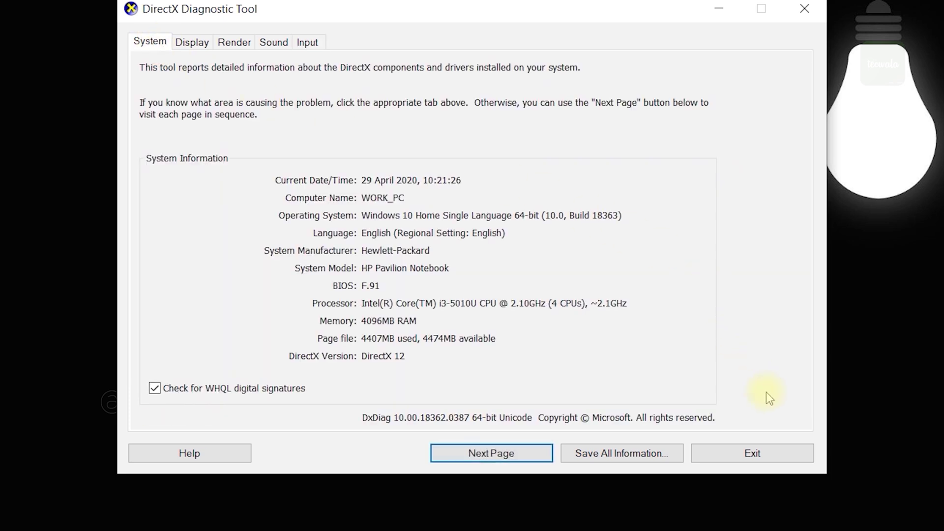
{"action": "left_click", "coordinate": [785, 452]}
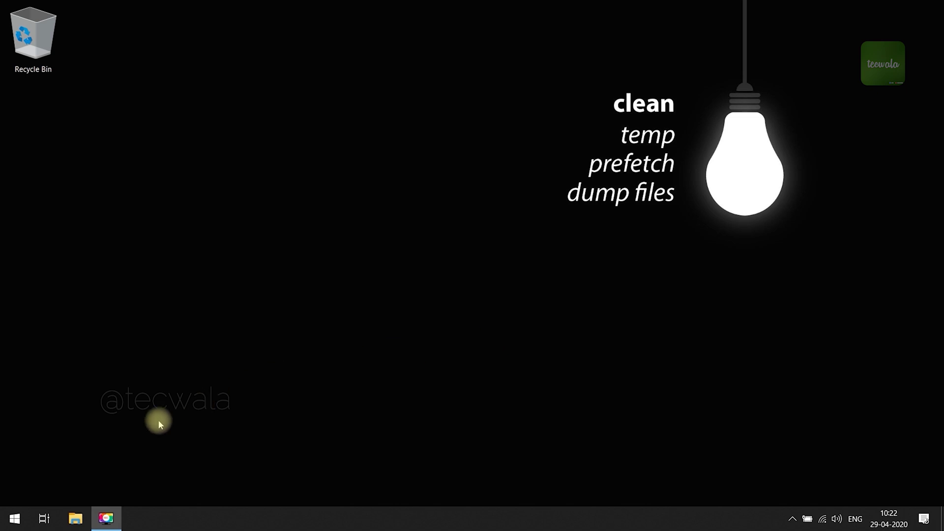
Step: Search the Start menu for cpu-z and launch the CPU-Z best match
{"action": "left_click", "coordinate": [14, 519]}
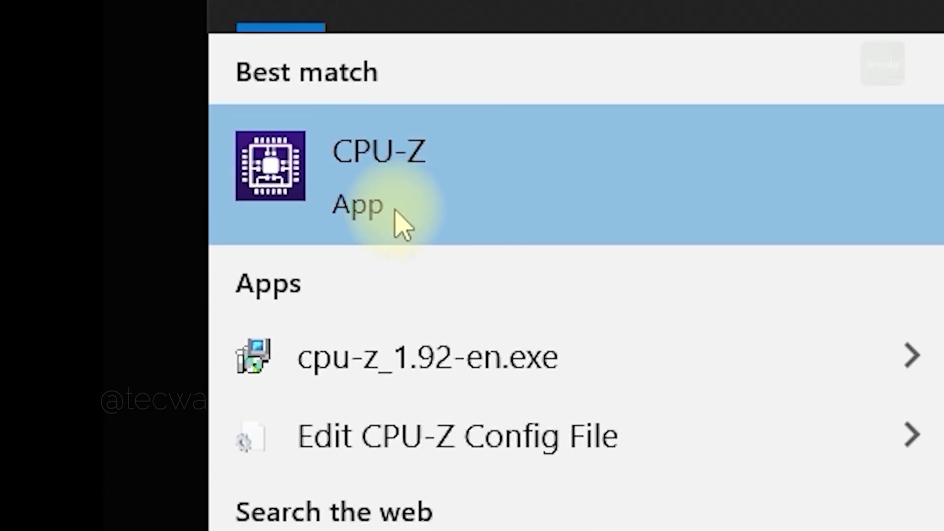
{"action": "left_click", "coordinate": [493, 194]}
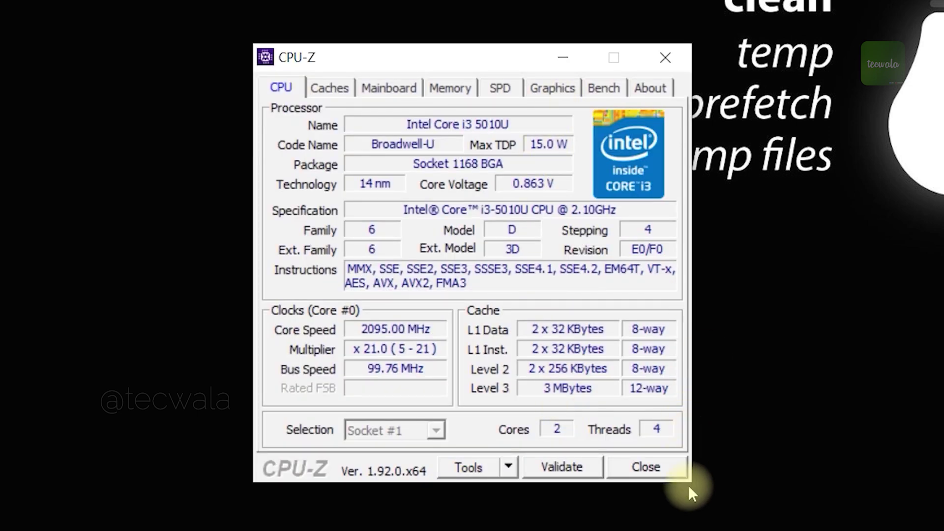
Step: Check CPU-Z's Caches, Mainboard and Memory pages for cache, motherboard, BIOS and RAM details
{"action": "left_click_drag", "start_coordinate": [506, 67], "coordinate": [441, 36]}
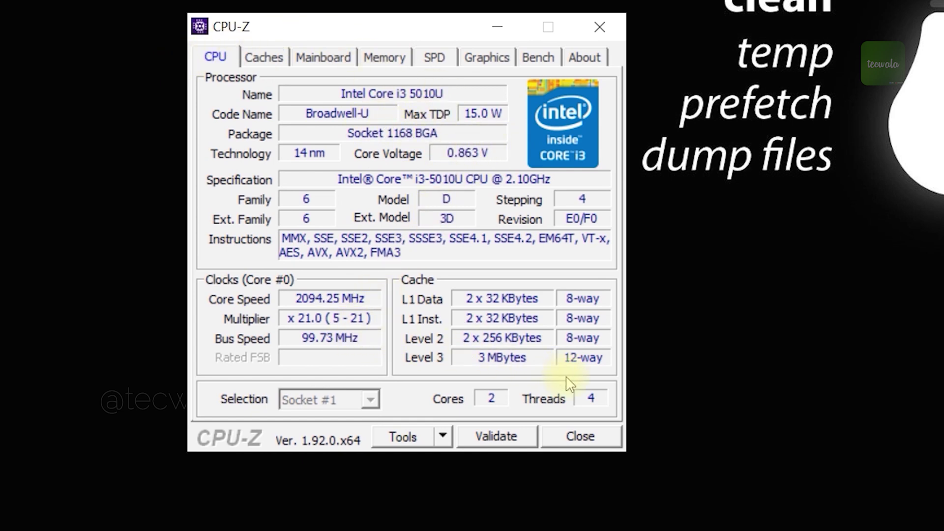
{"action": "left_click", "coordinate": [264, 58]}
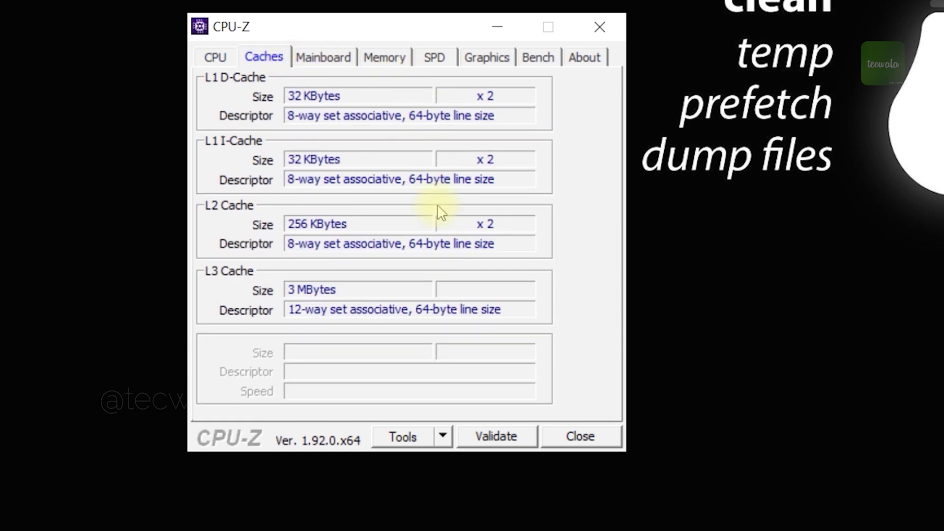
{"action": "left_click", "coordinate": [349, 67]}
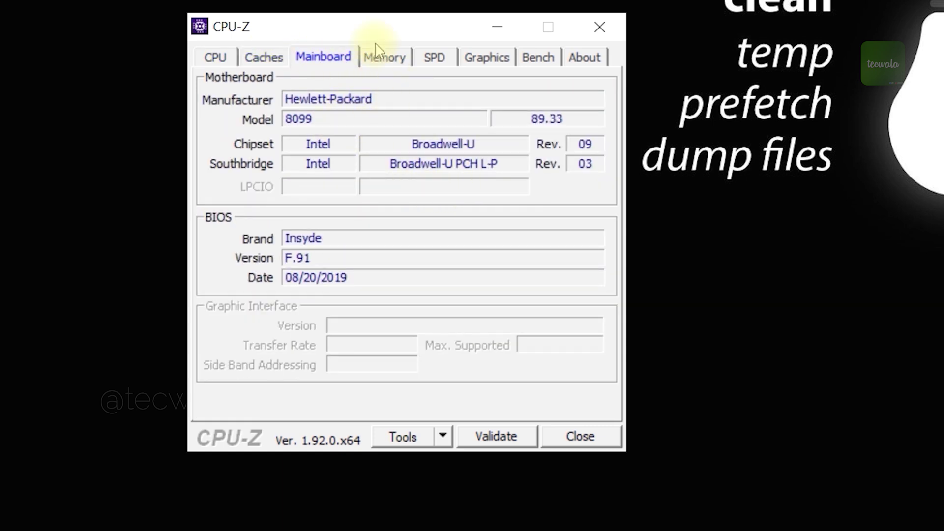
{"action": "left_click", "coordinate": [385, 58]}
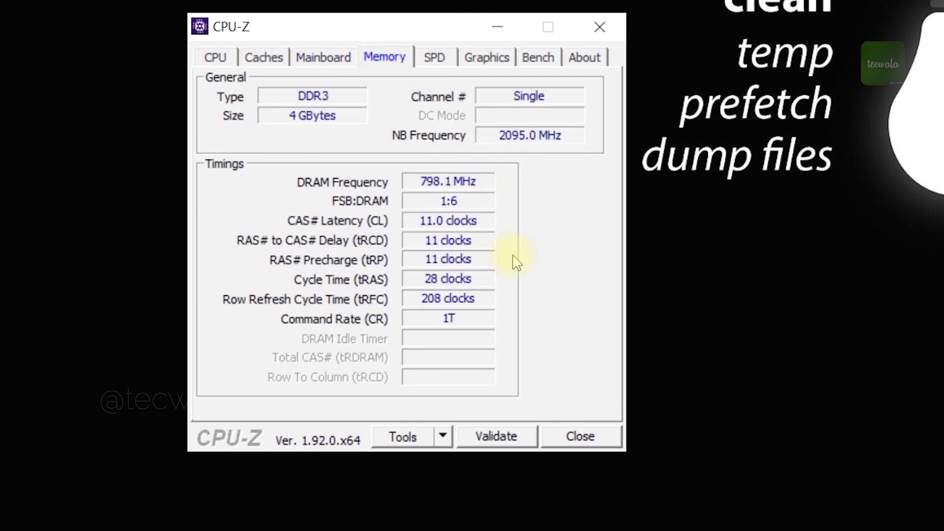
Step: Inspect the SPD page for memory Slot #2, then return to Slot #1
{"action": "left_click", "coordinate": [434, 57]}
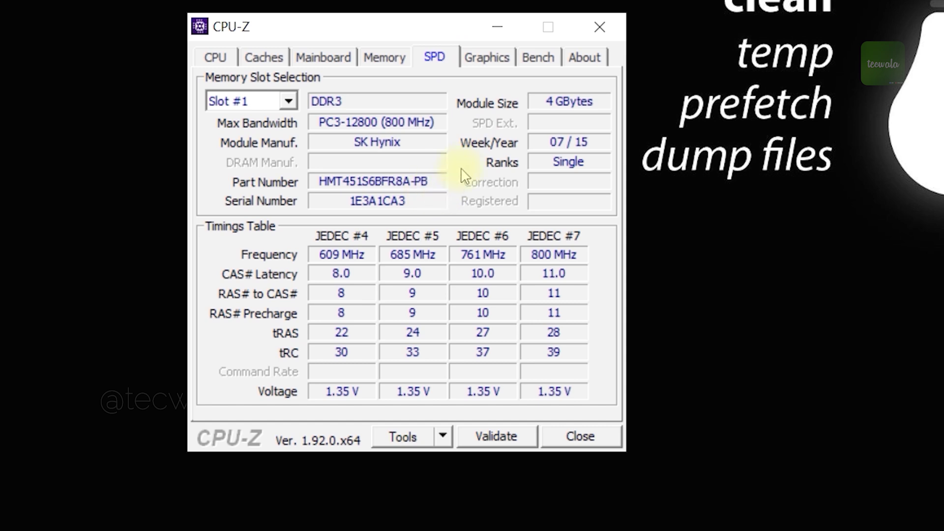
{"action": "left_click", "coordinate": [274, 102]}
{"action": "left_click", "coordinate": [252, 133]}
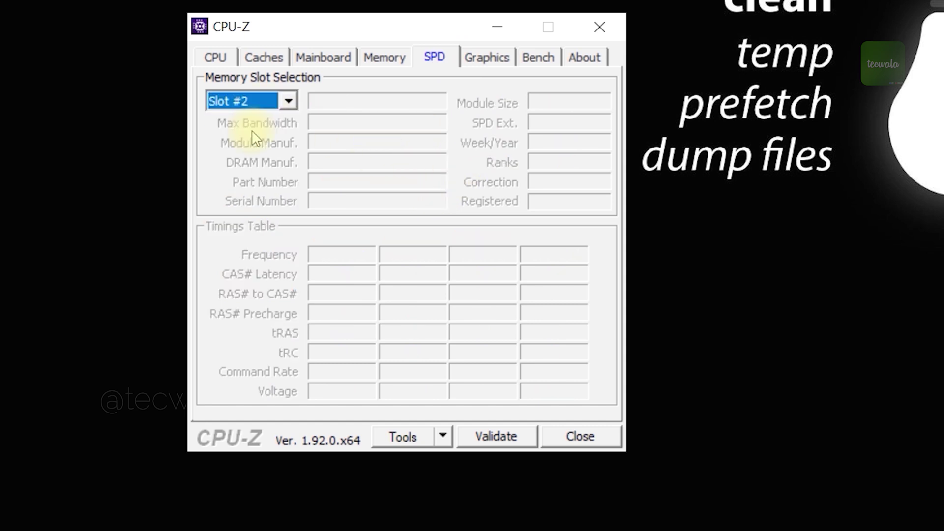
{"action": "left_click", "coordinate": [288, 101]}
{"action": "left_click", "coordinate": [264, 118]}
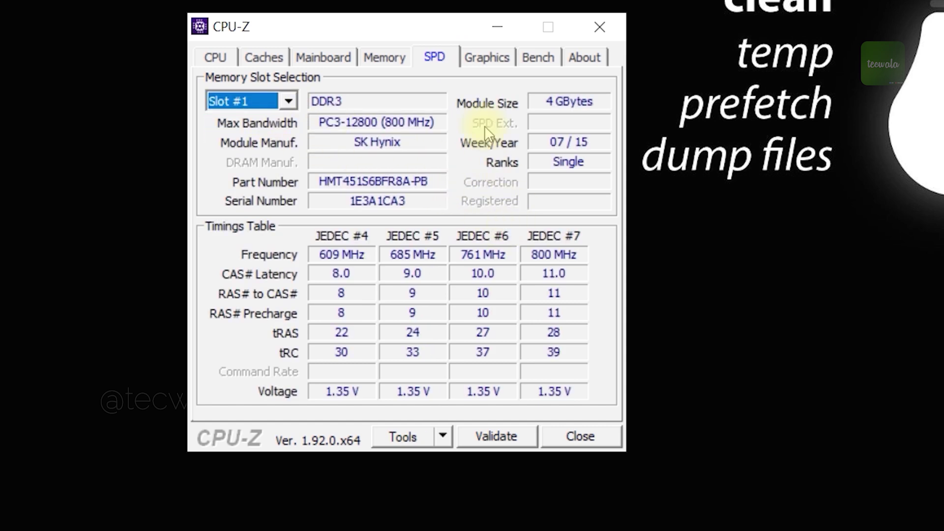
Step: View Graphics details for the AMD Radeon R7 M360, then Bench, then the CPU page
{"action": "left_click", "coordinate": [485, 59]}
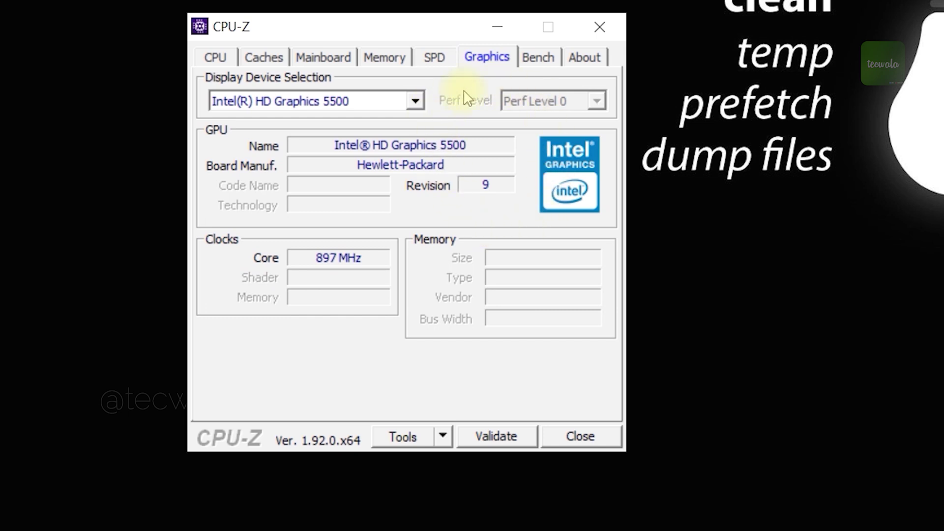
{"action": "left_click", "coordinate": [416, 102]}
{"action": "left_click", "coordinate": [374, 134]}
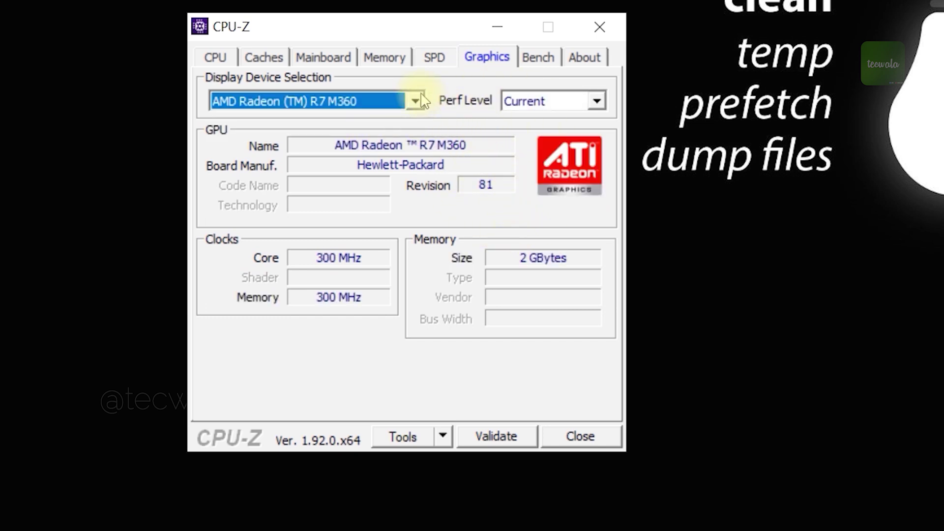
{"action": "left_click", "coordinate": [554, 58]}
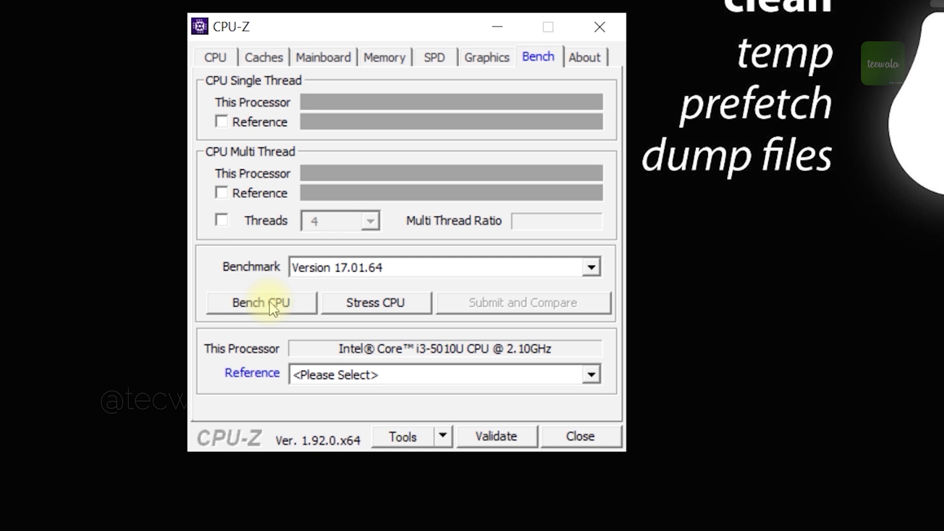
{"action": "left_click", "coordinate": [215, 57]}
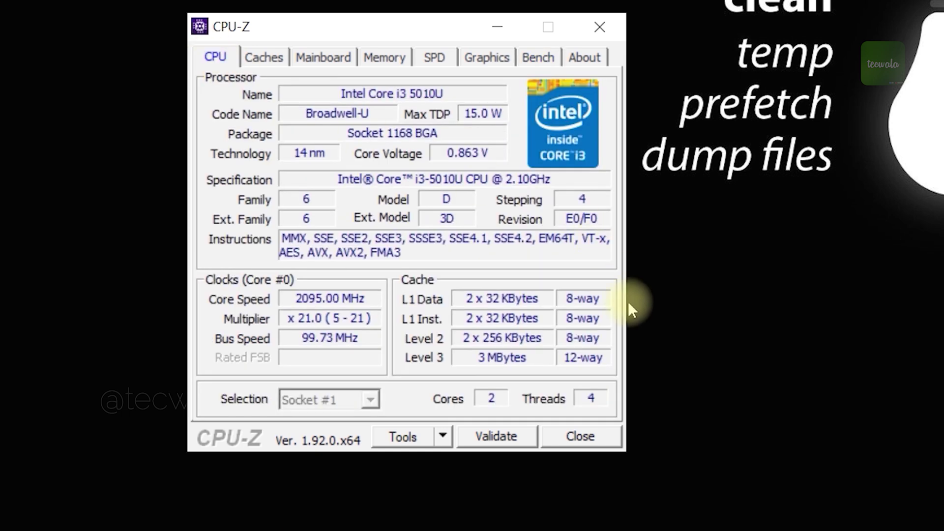